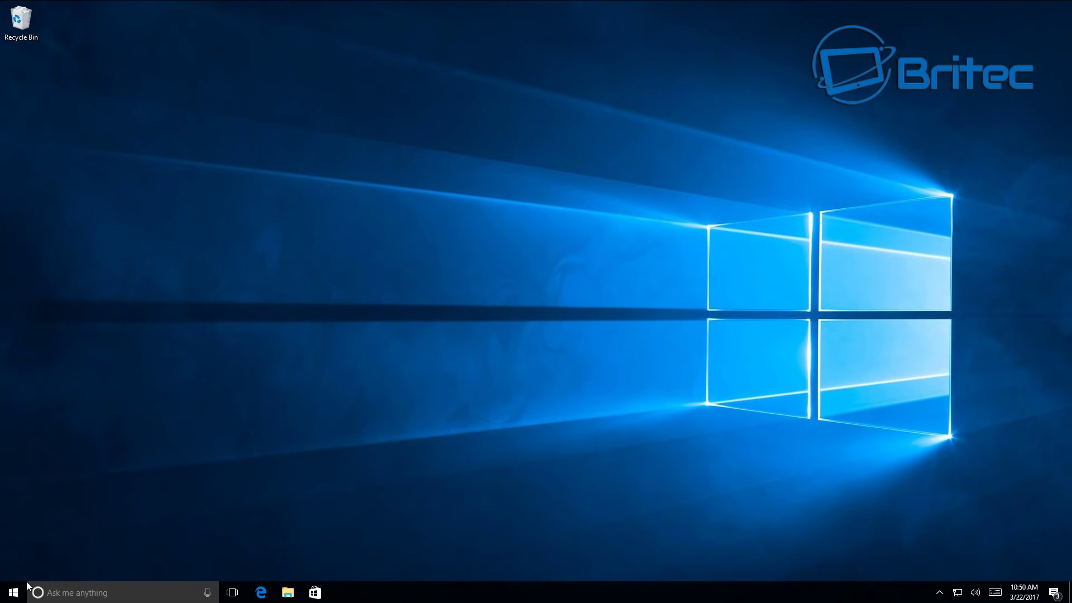
- Run the activation troubleshooter from Settings > Update & security > Activation, approving the admin prompt
left_click(14, 593)
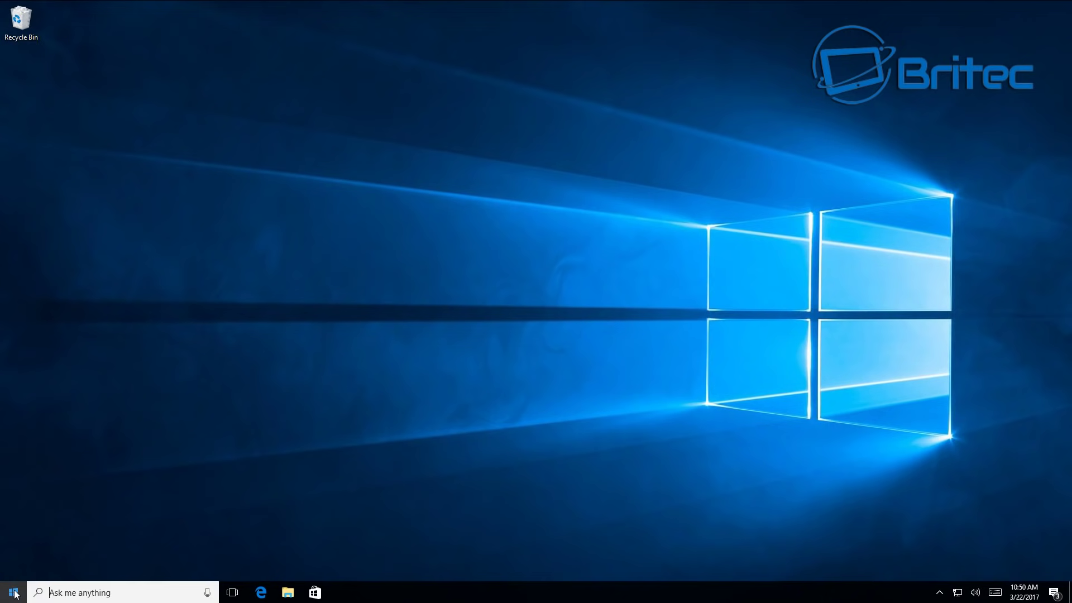
left_click(14, 553)
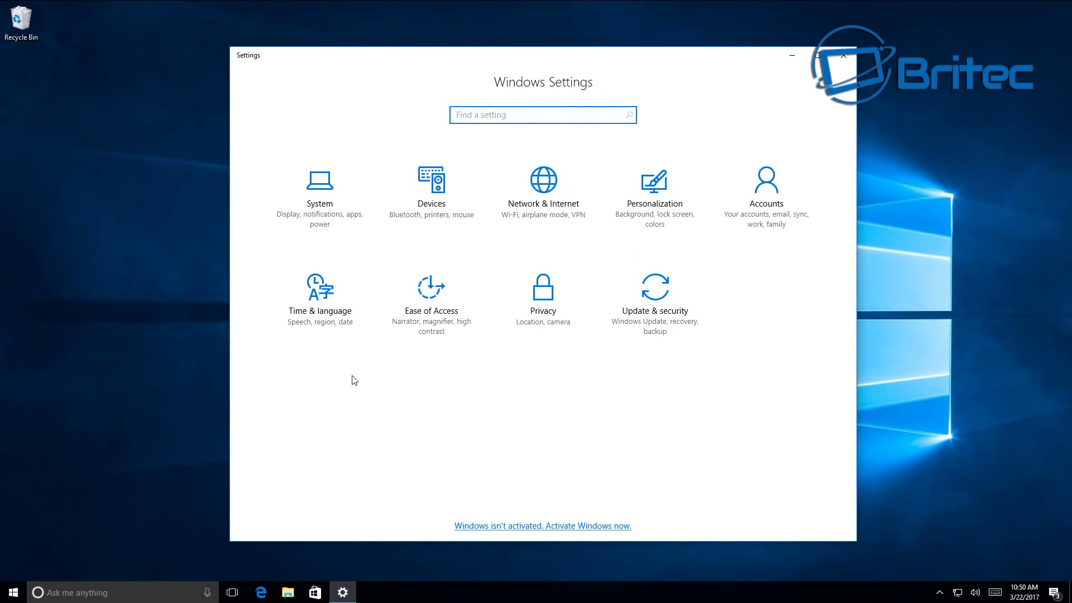
left_click(648, 304)
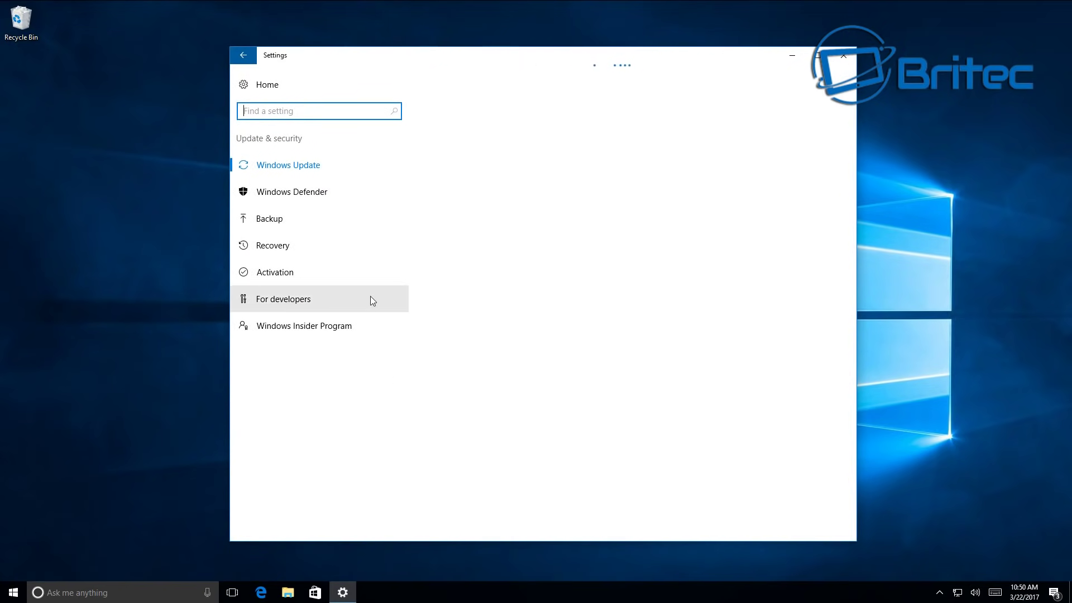
left_click(282, 276)
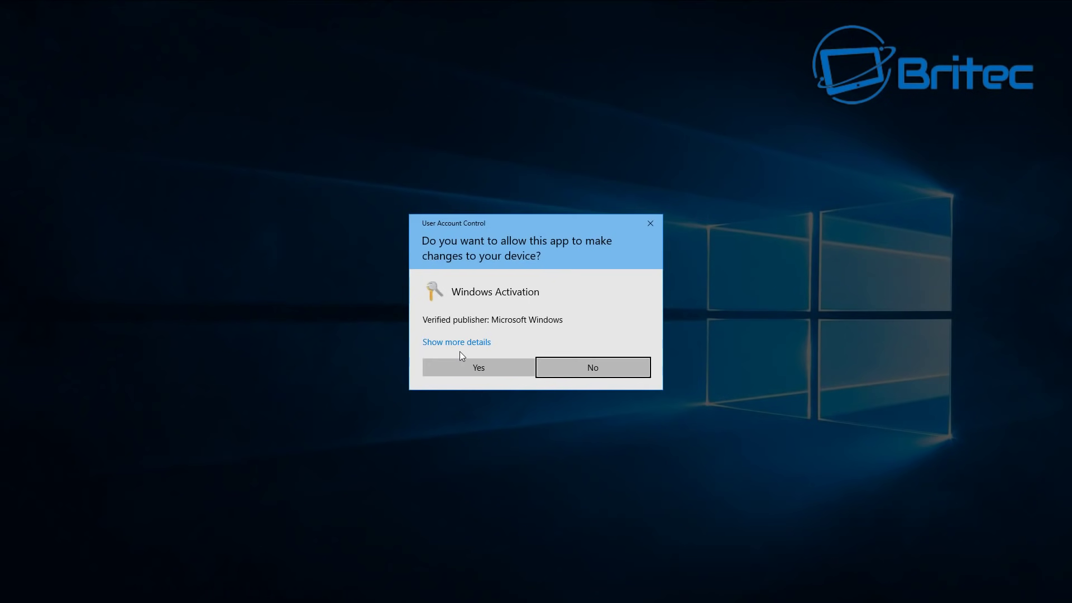
left_click(457, 361)
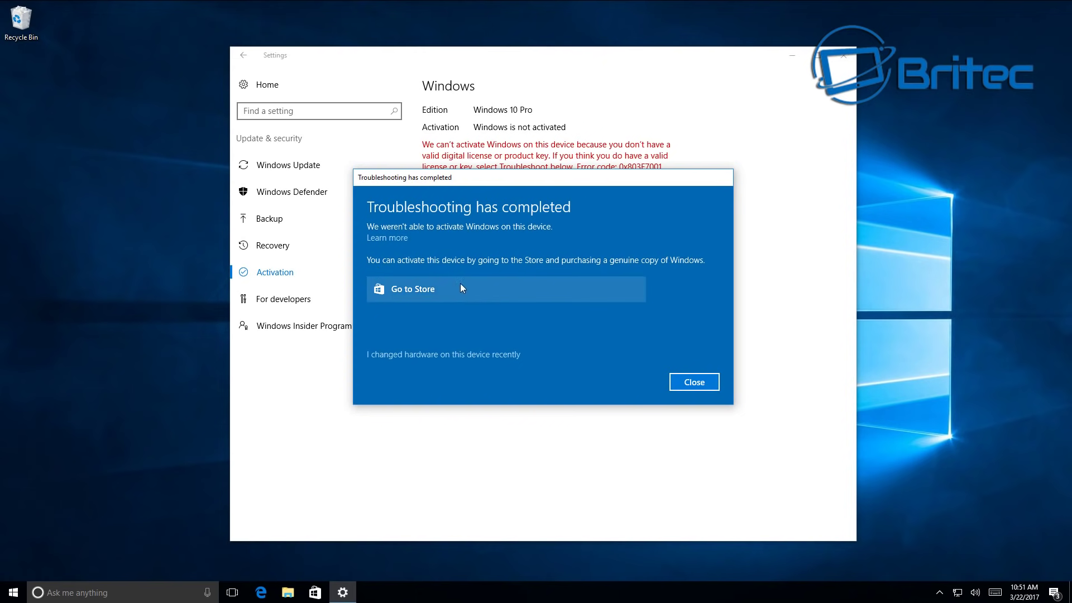
- Look over the Windows 10 Pro offer in the Store, then follow its Customer Support link
left_click(408, 286)
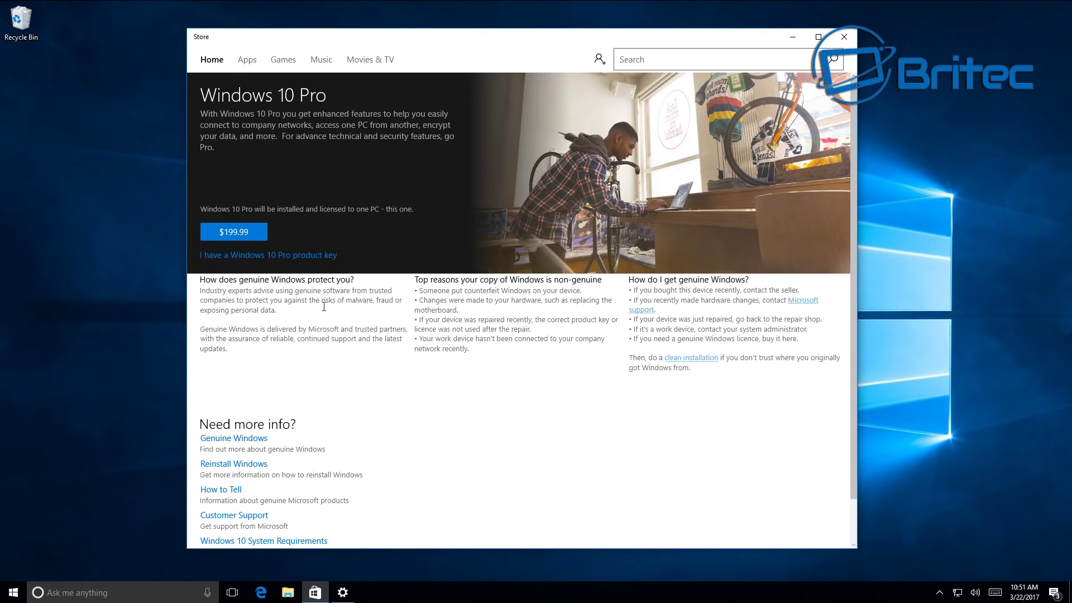
scroll(324, 306, "down", 2)
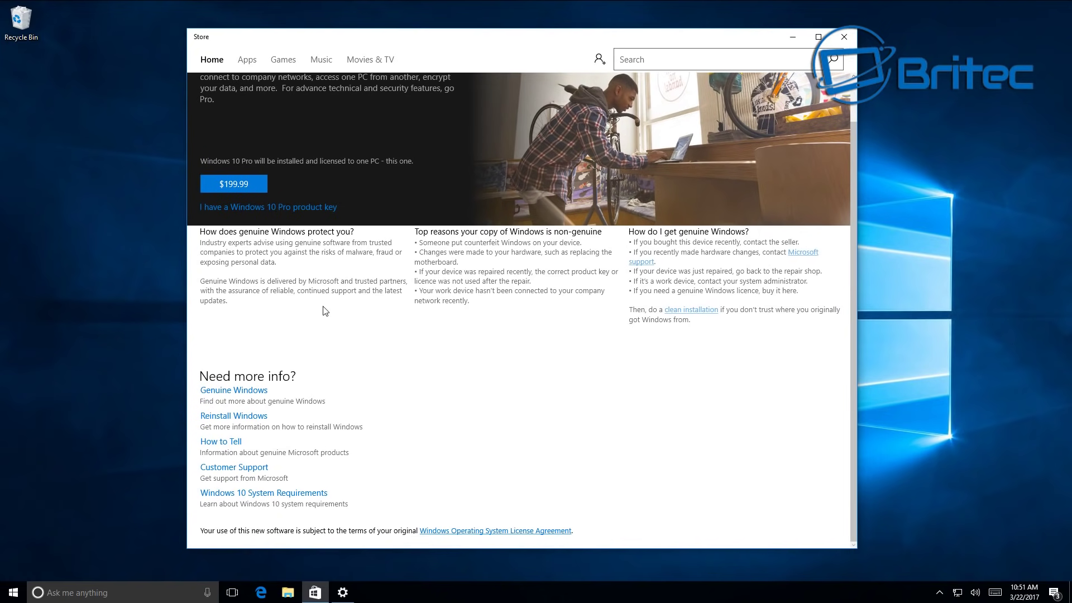
left_click(252, 473)
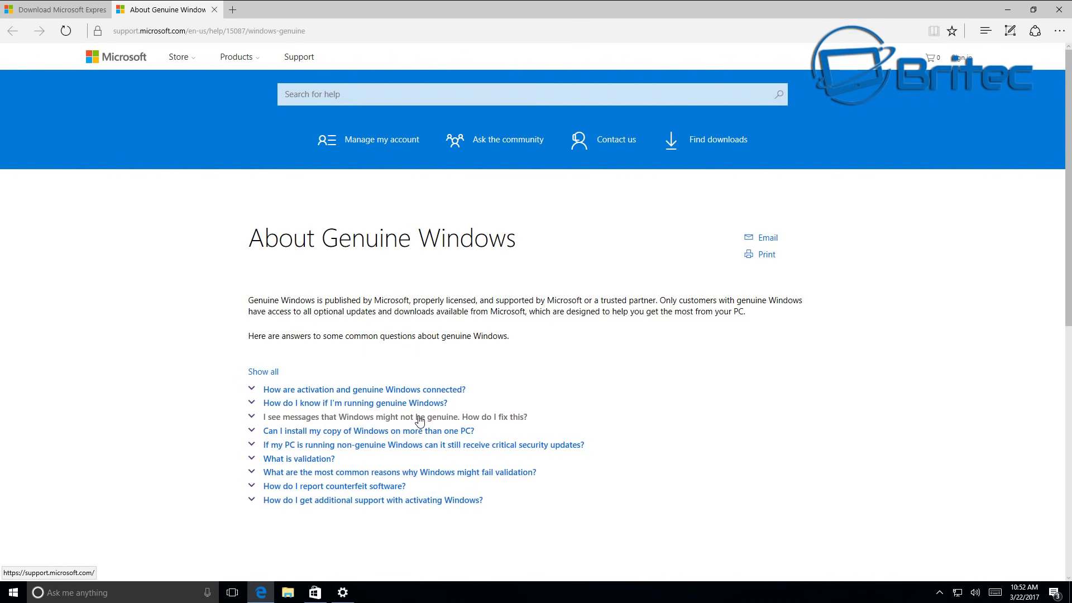
- Read the validation-failure and counterfeit-software FAQ answers, then open the activation errors article
scroll(419, 420, "down", 3)
left_click(252, 311)
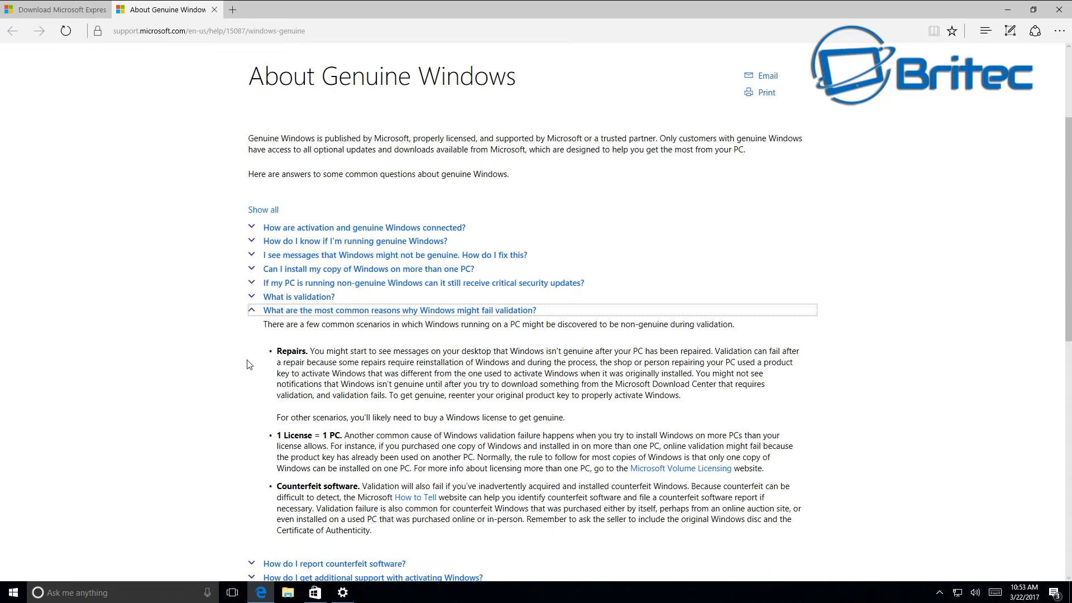
left_click(251, 311)
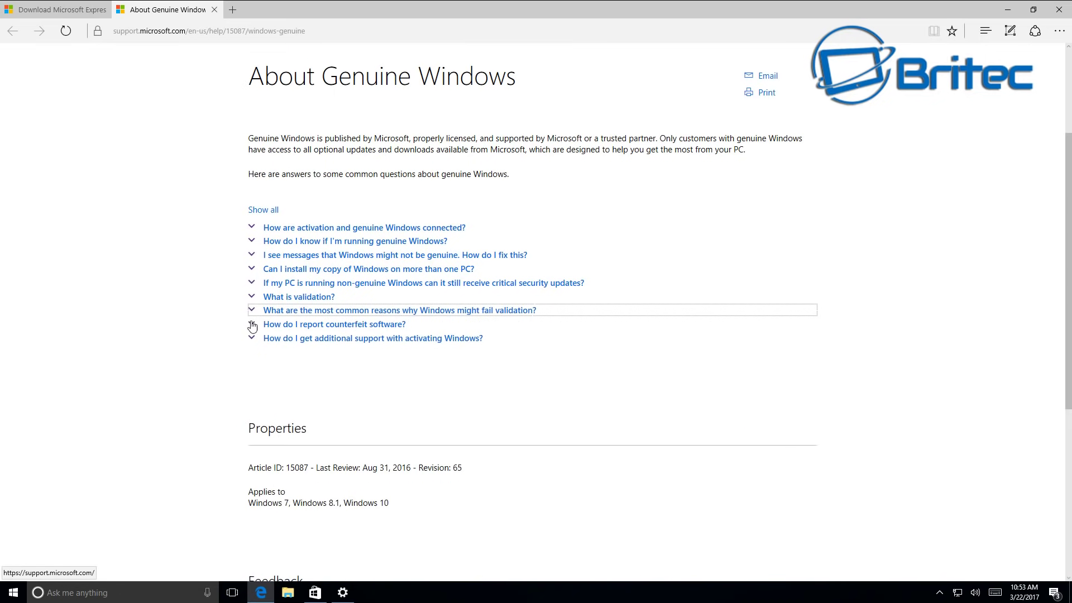
left_click(251, 324)
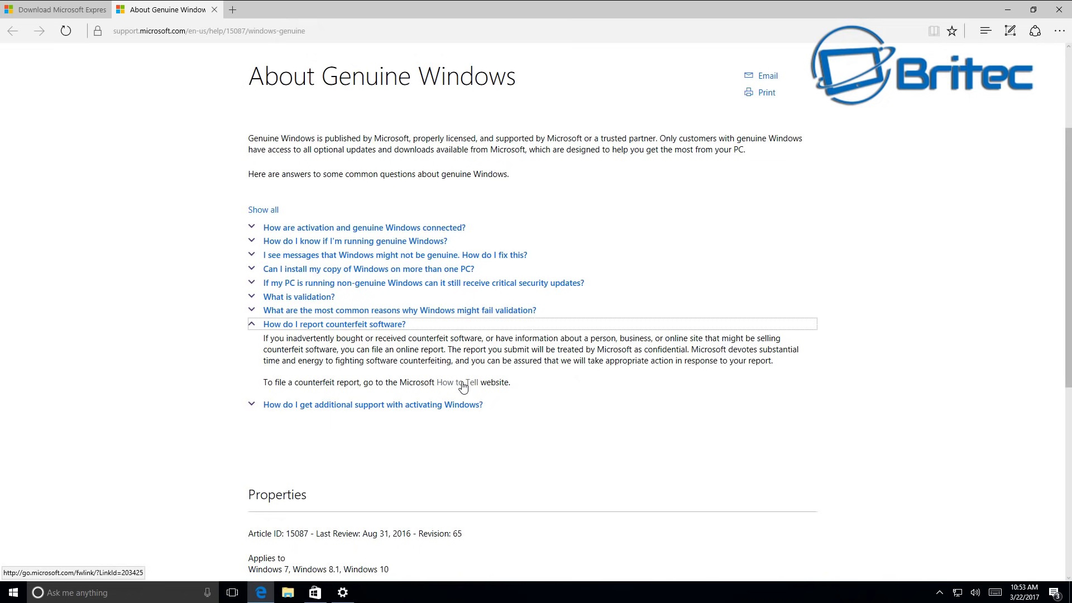
left_click(252, 324)
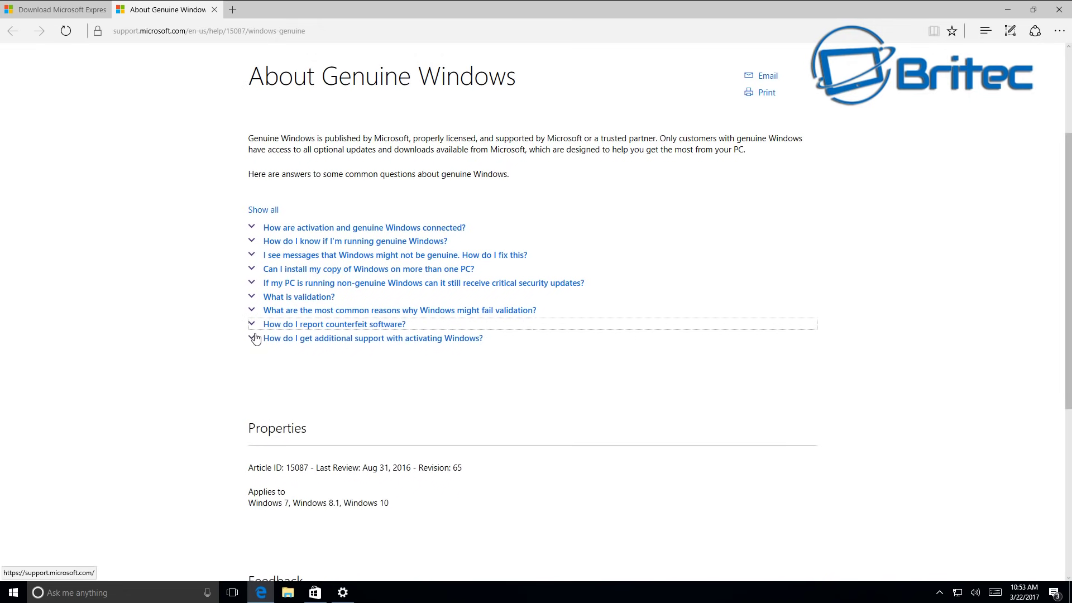
left_click(253, 338)
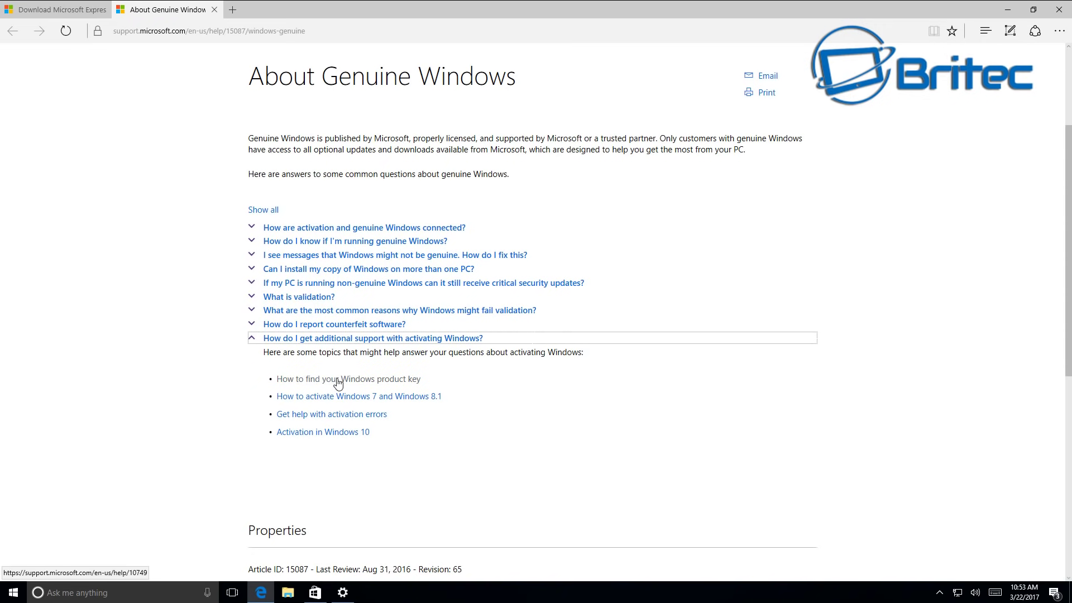
left_click(322, 421)
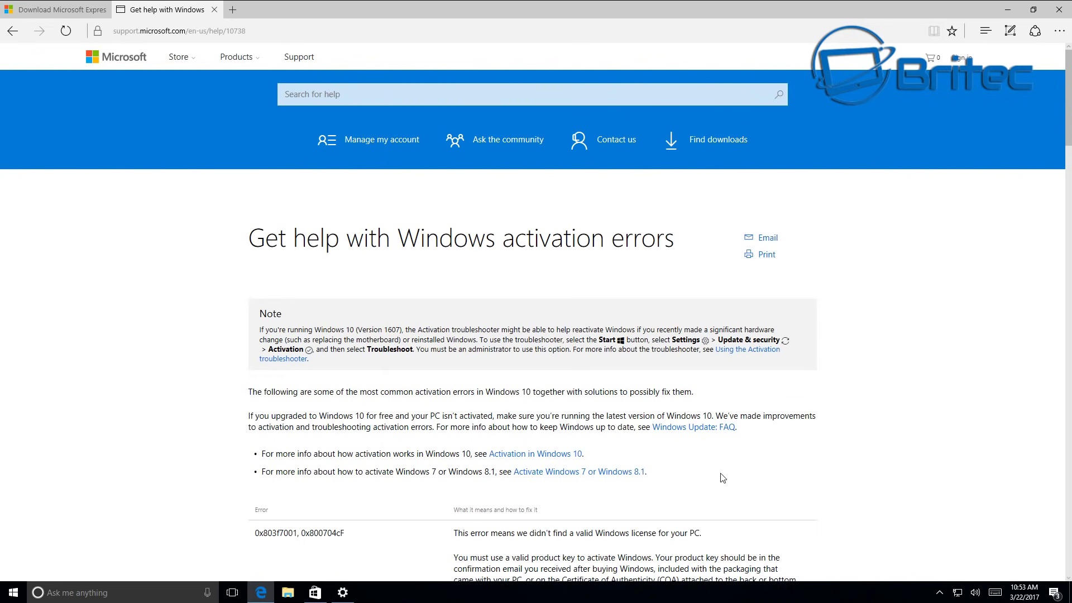
- Scroll the activation errors article down to error 0x80004005 and the Properties section
scroll(737, 479, "down", 5)
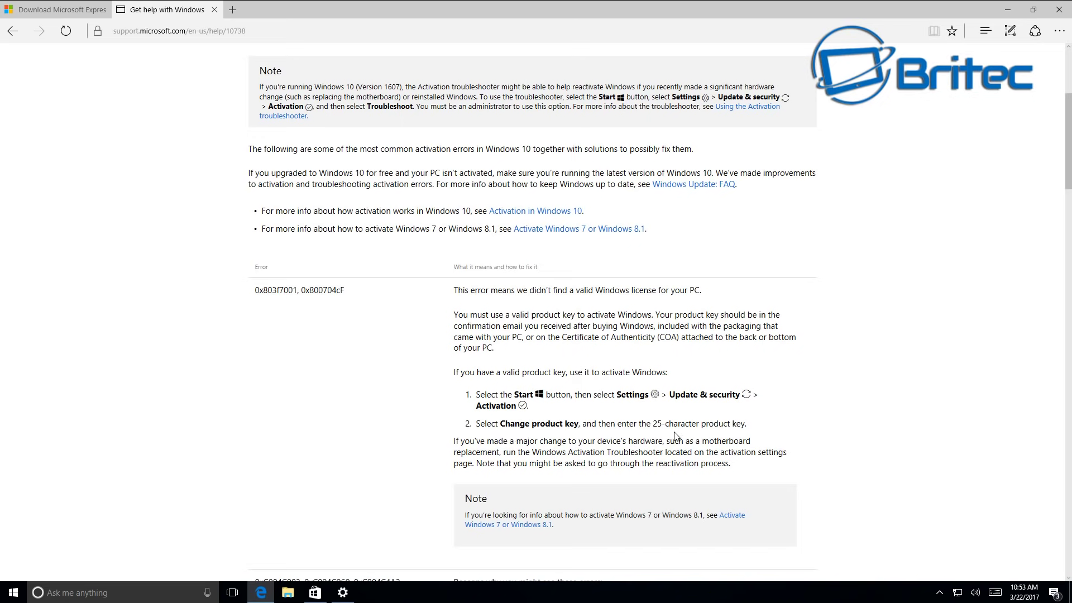
scroll(802, 466, "down", 3)
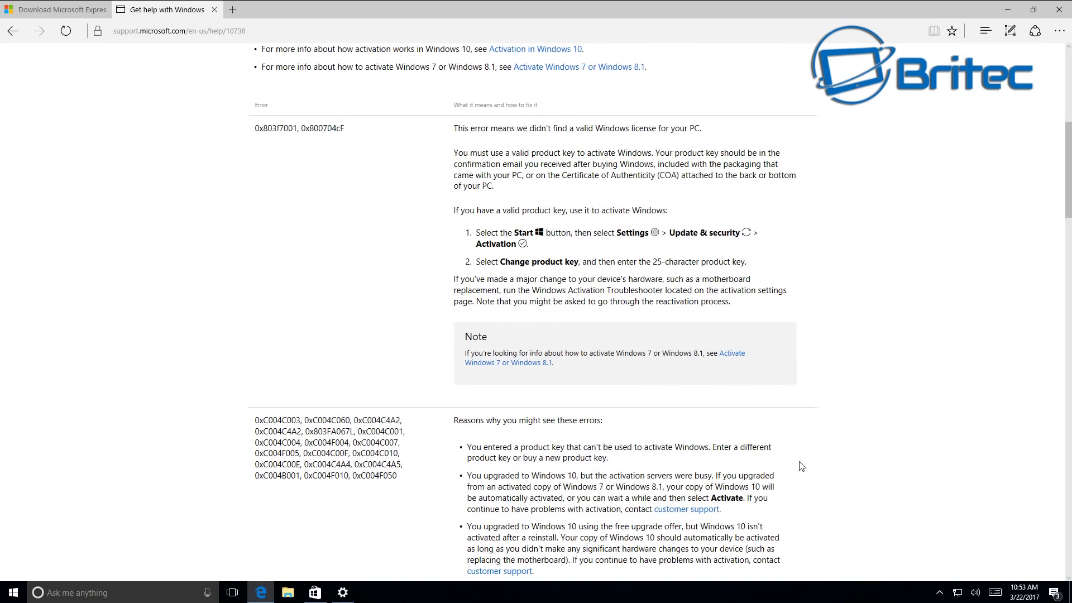
scroll(802, 466, "down", 3)
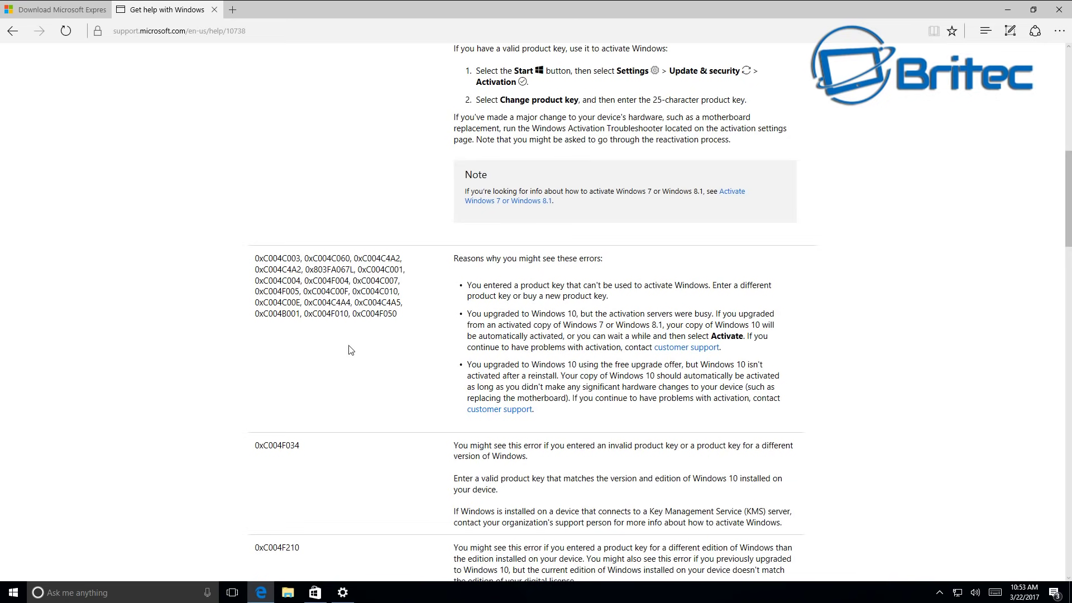
scroll(352, 406, "down", 3)
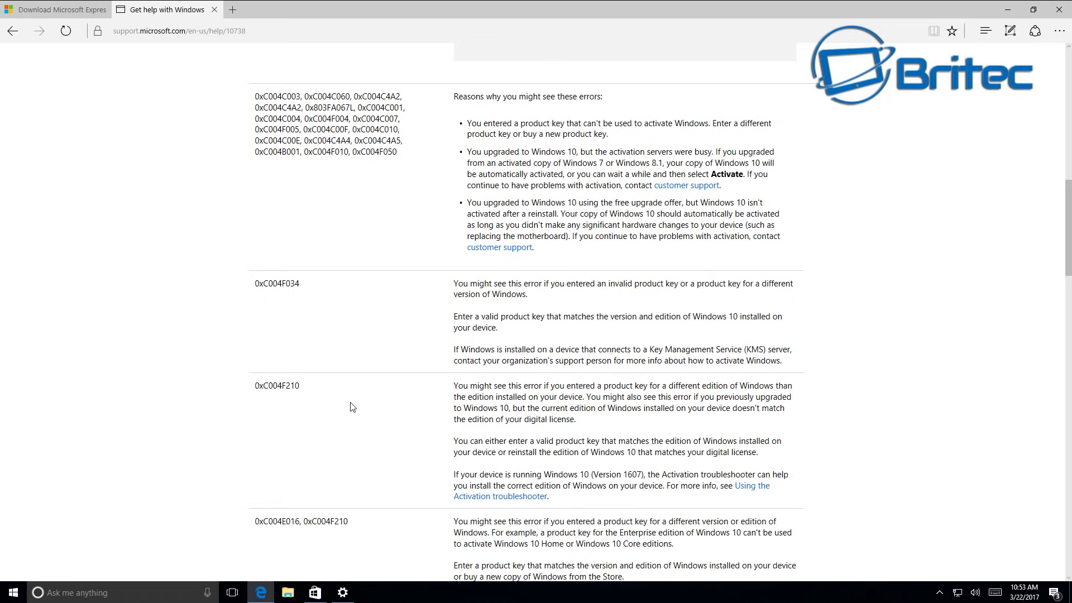
scroll(353, 407, "down", 3)
scroll(352, 408, "down", 3)
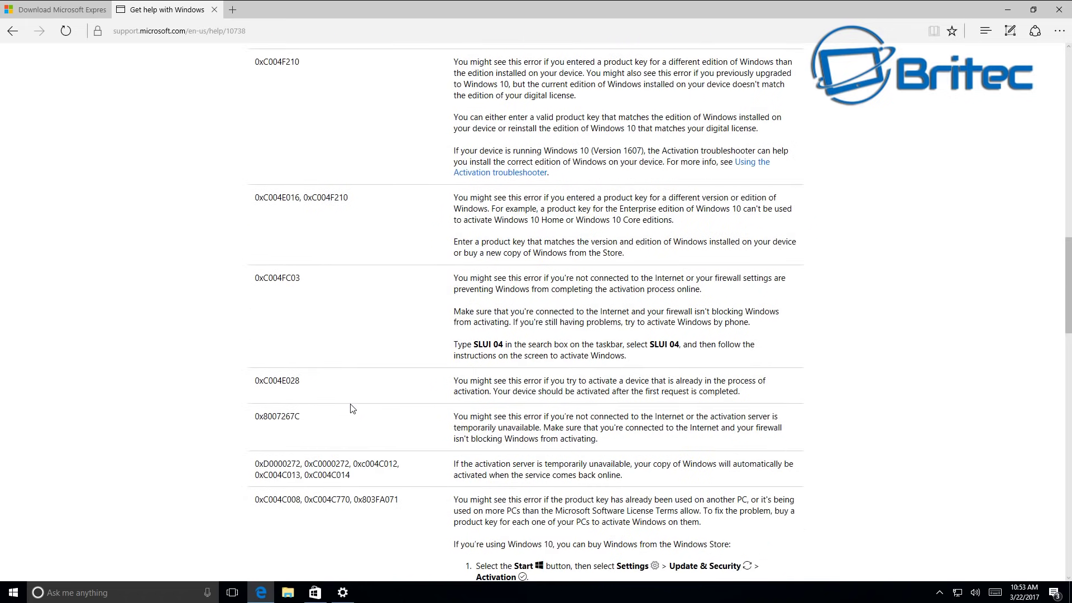
scroll(352, 409, "down", 3)
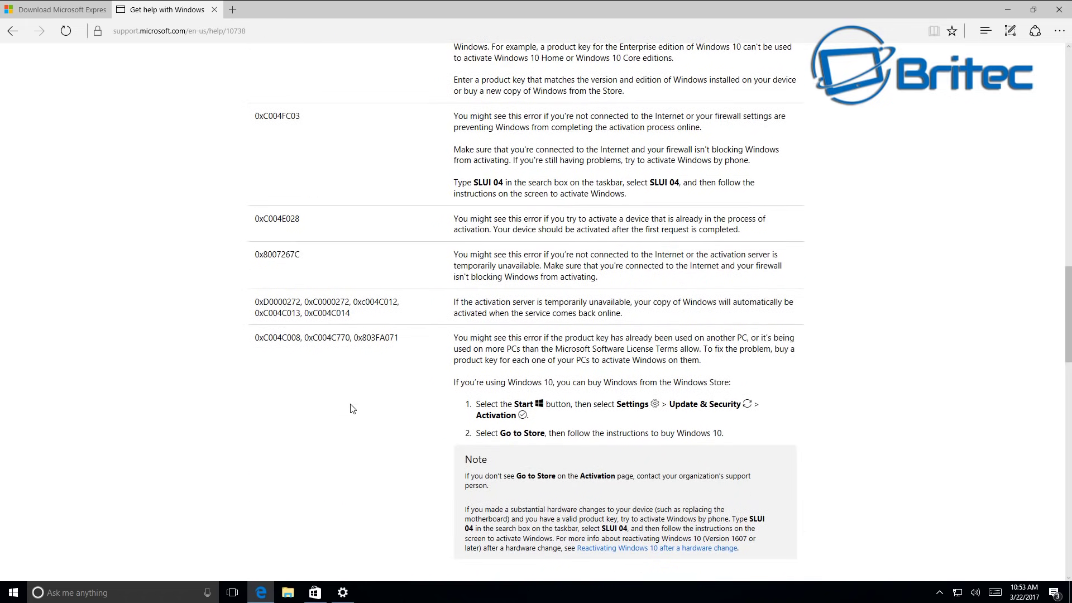
scroll(352, 409, "down", 10)
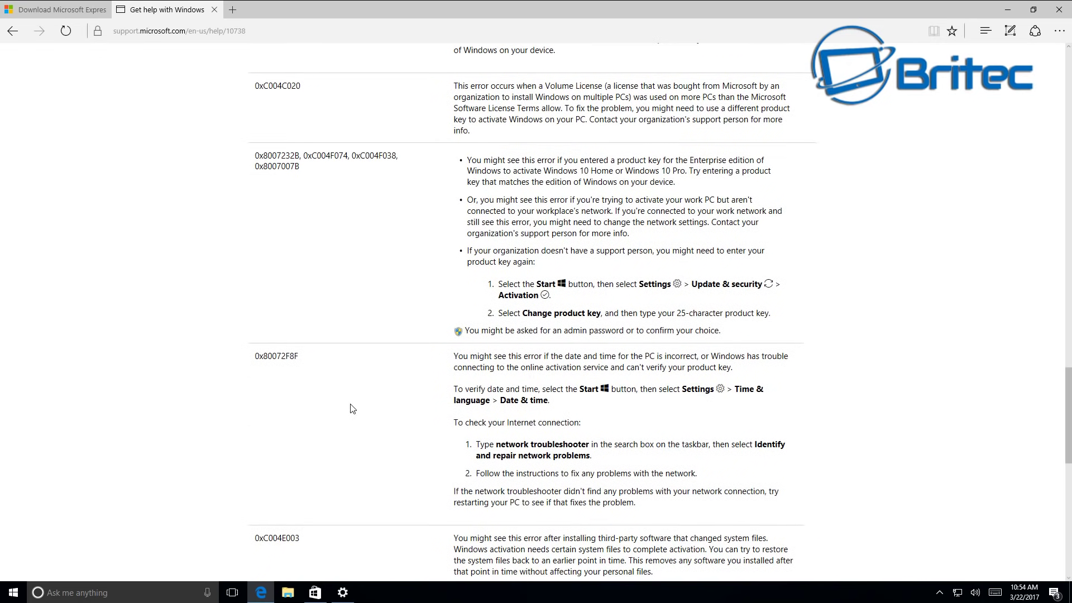
scroll(353, 409, "down", 4)
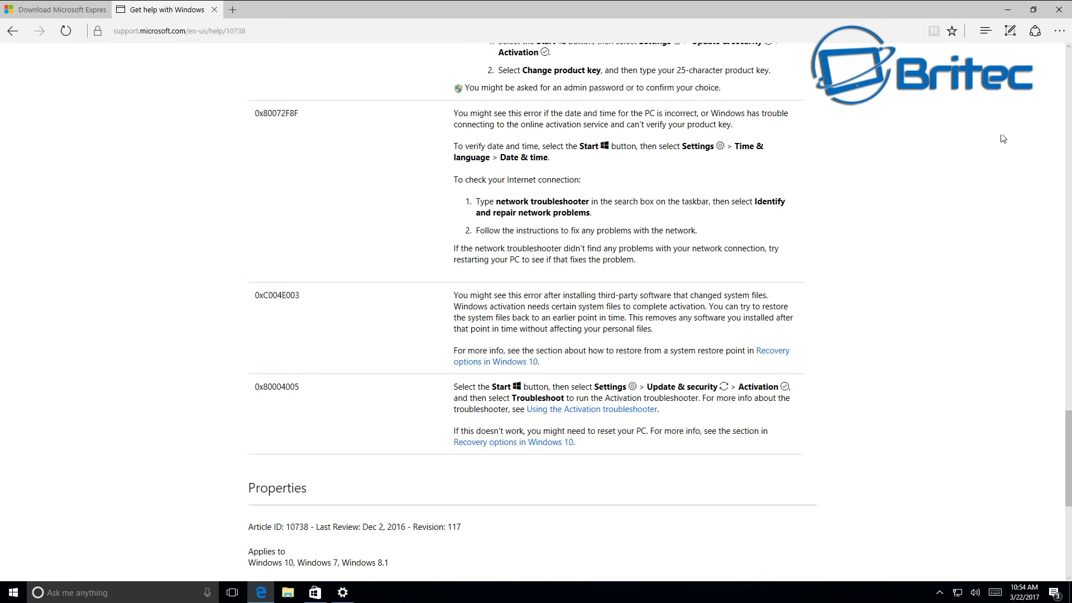
- Close Edge with all its tabs, then close the Store and Settings windows
left_click(1060, 11)
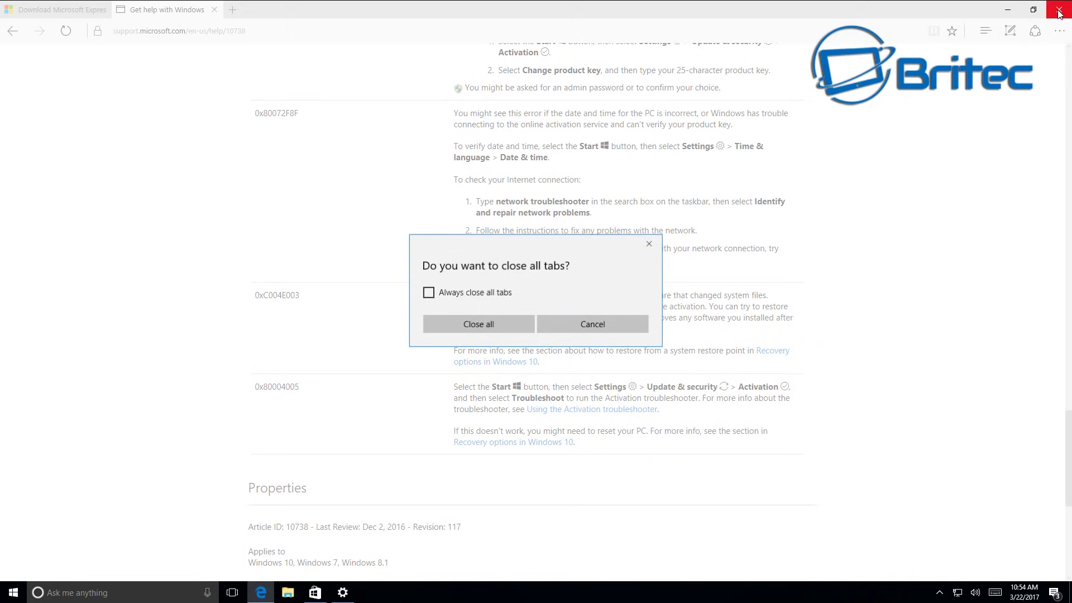
left_click(503, 317)
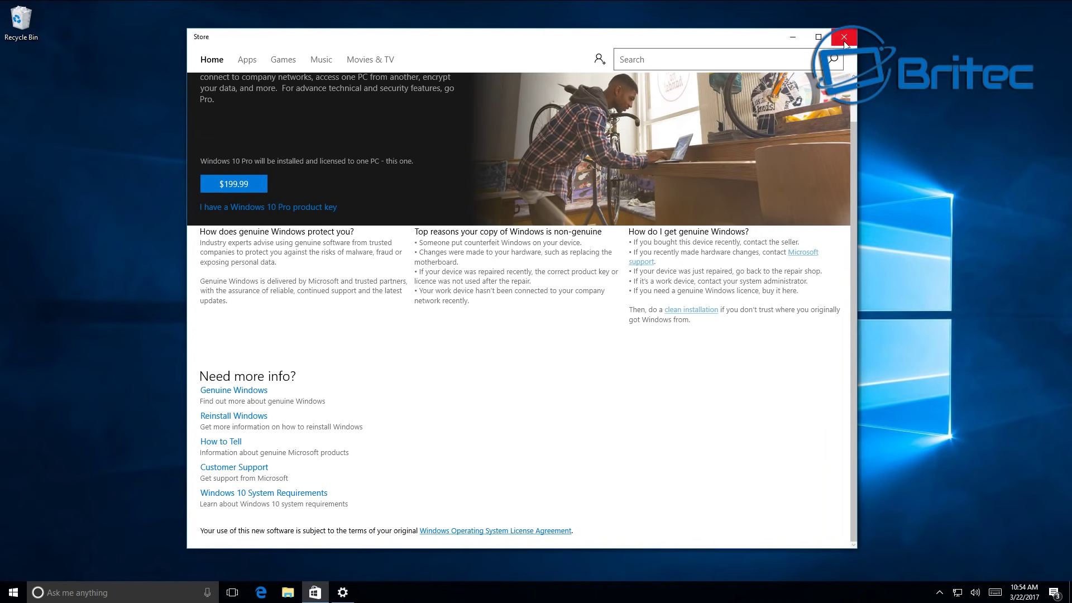
left_click(844, 39)
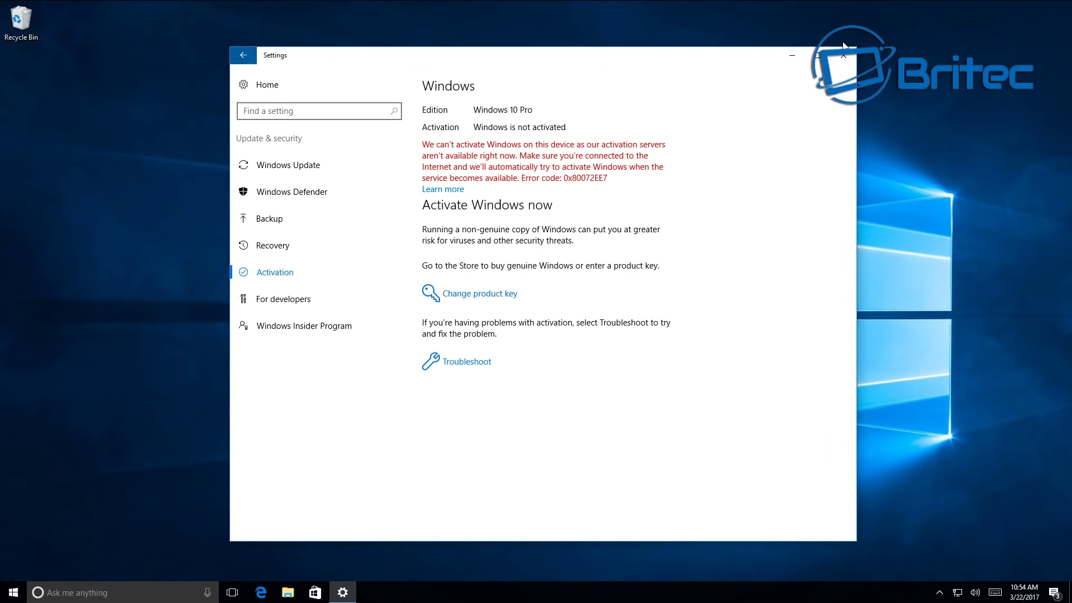
left_click(844, 52)
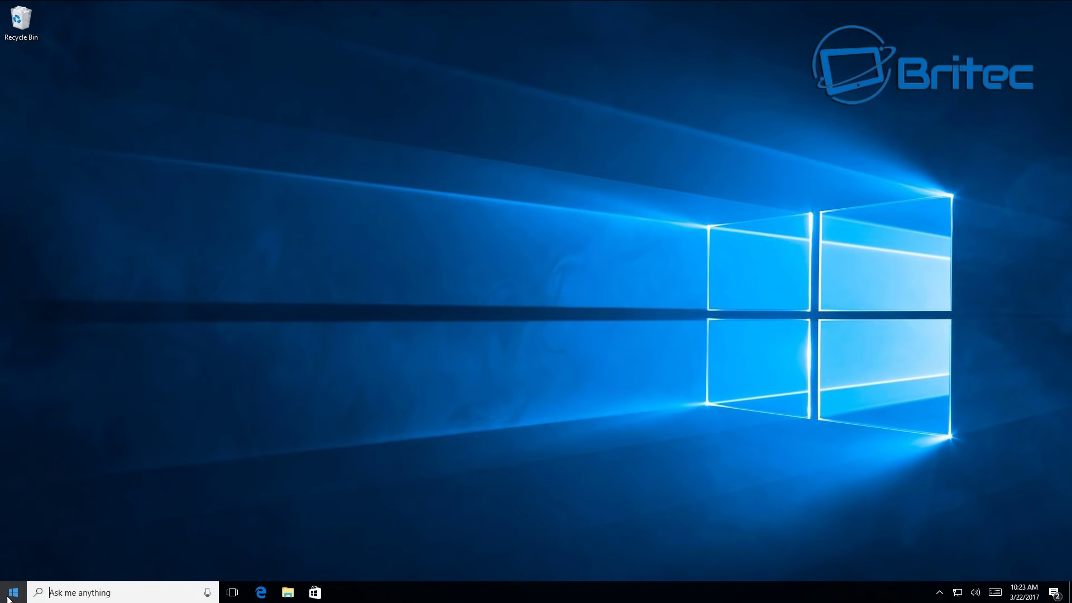
- Reopen Settings and go to Update & security > Activation
left_click(13, 592)
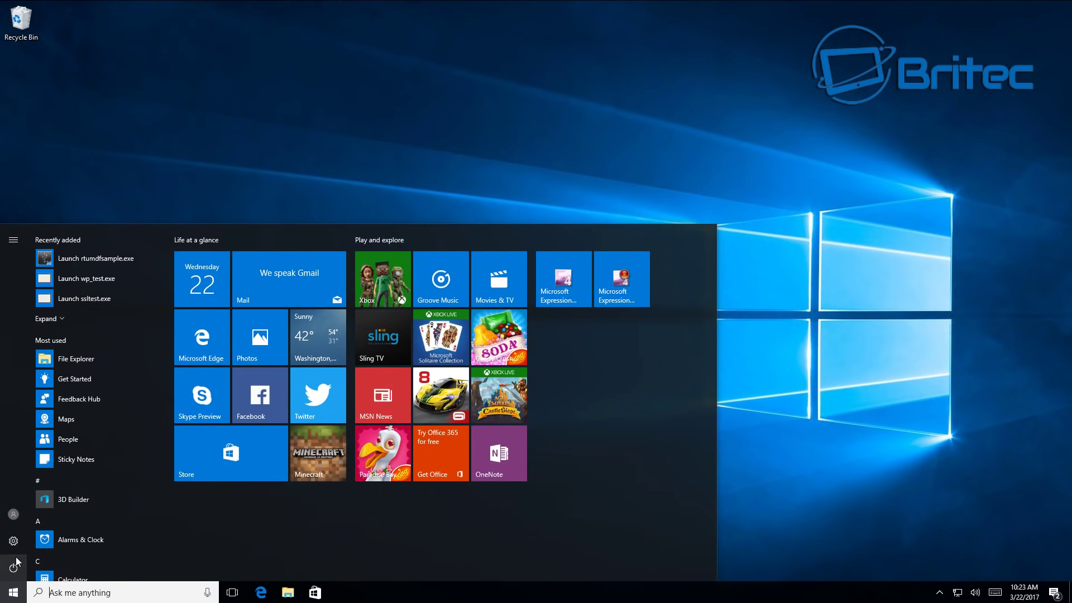
left_click(13, 542)
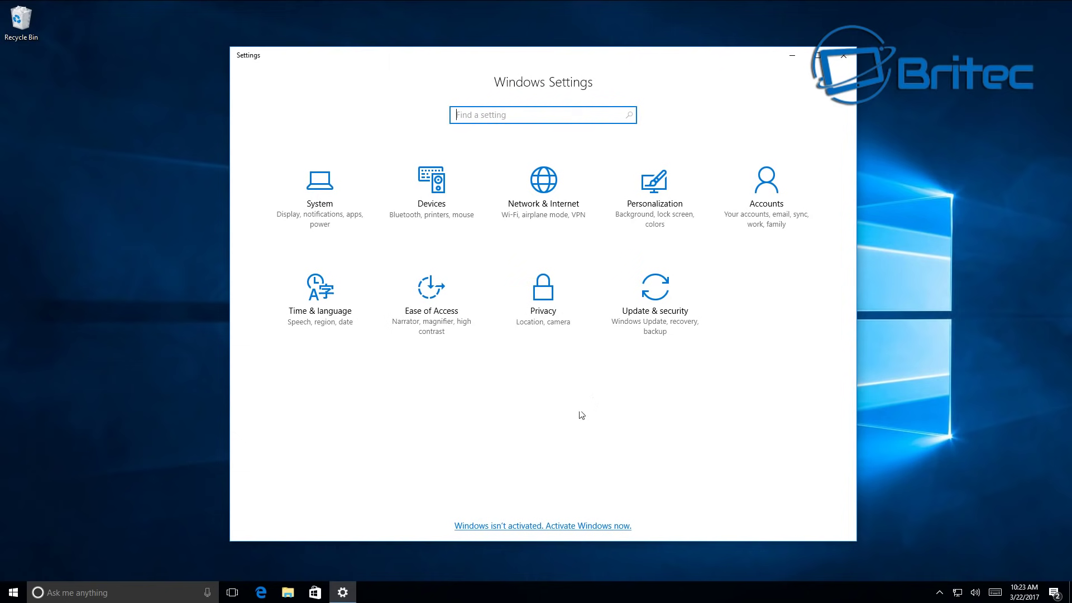
left_click(663, 297)
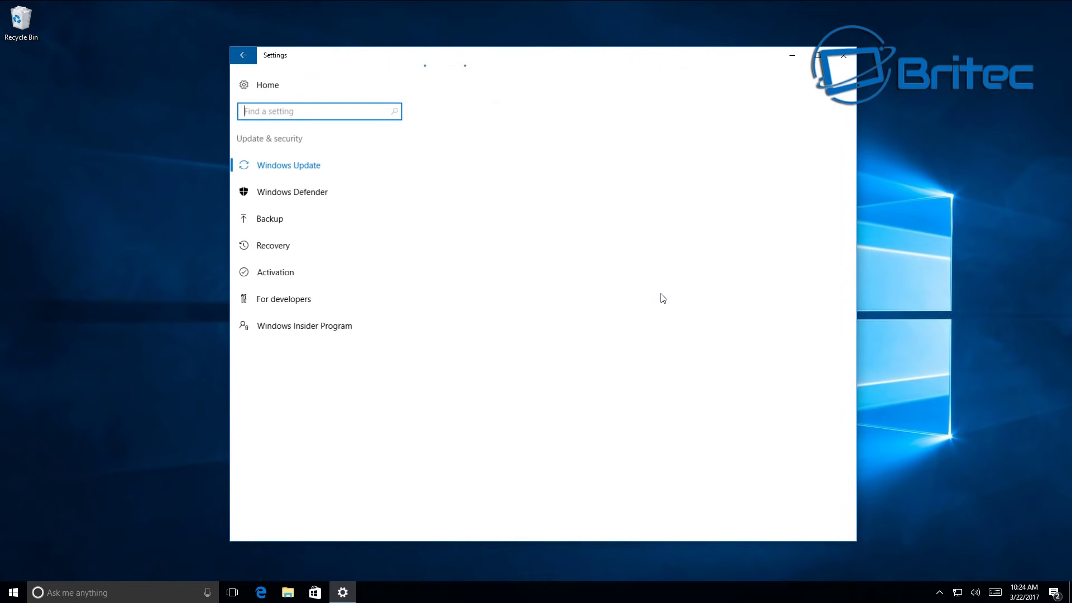
left_click(274, 272)
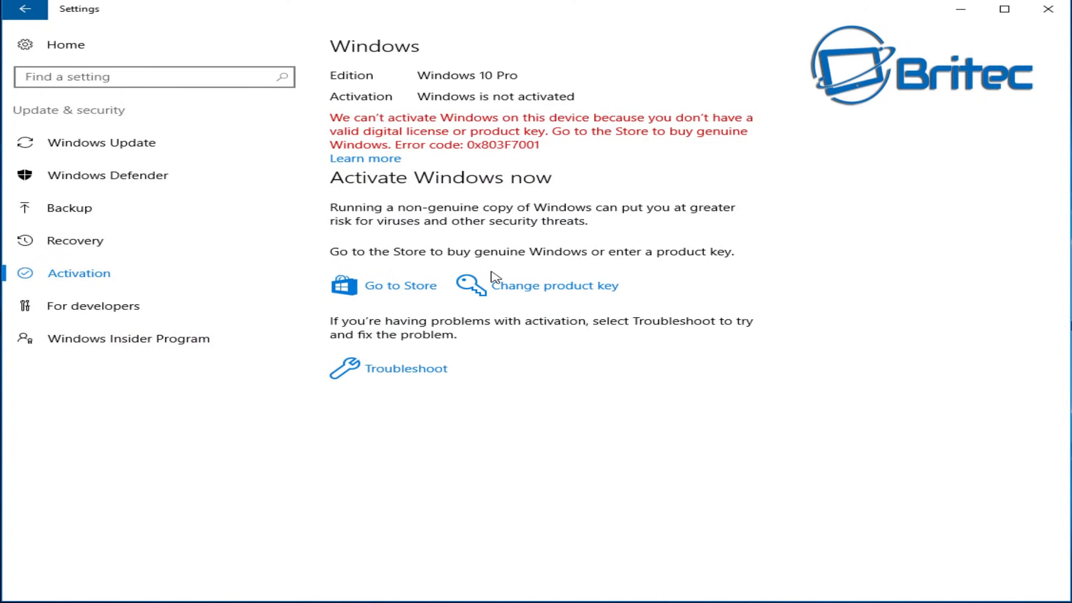
- Start a product key change, approve the UAC prompt, and type the generic Windows 10 Pro key
left_click(551, 296)
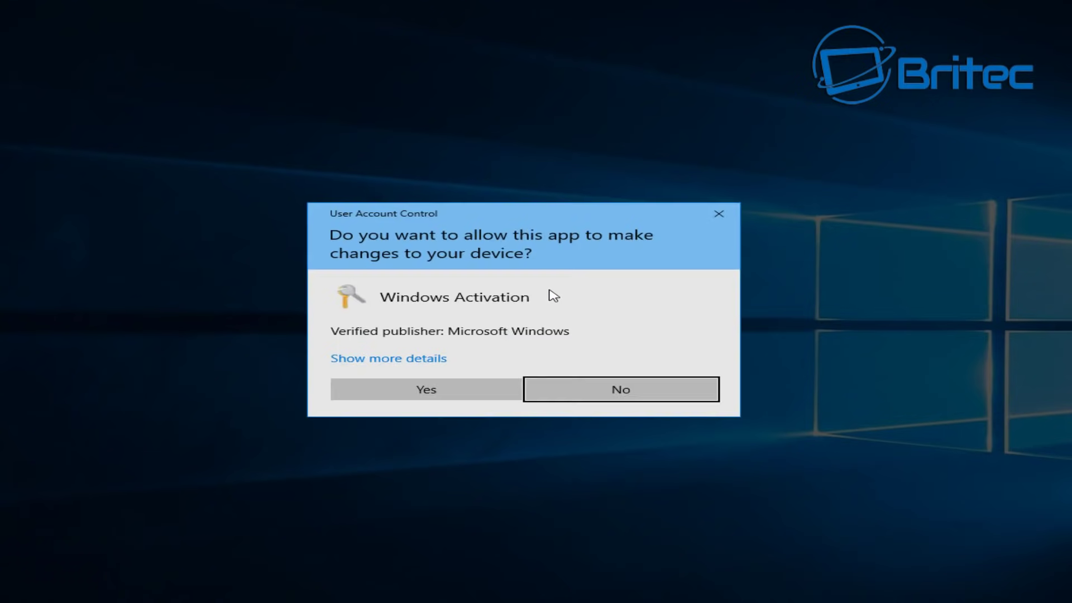
left_click(394, 392)
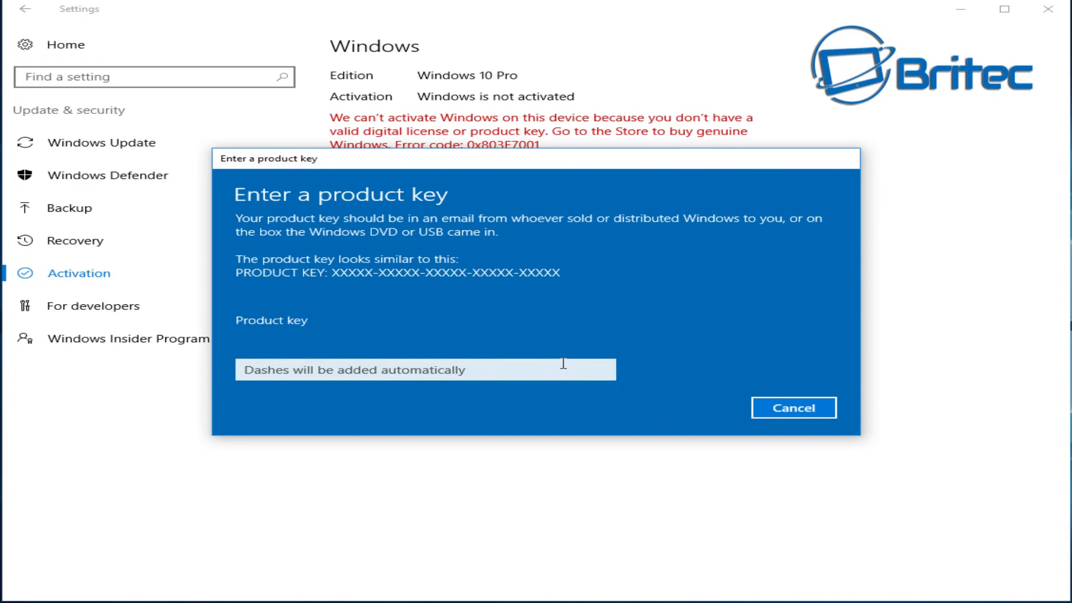
left_click(492, 373)
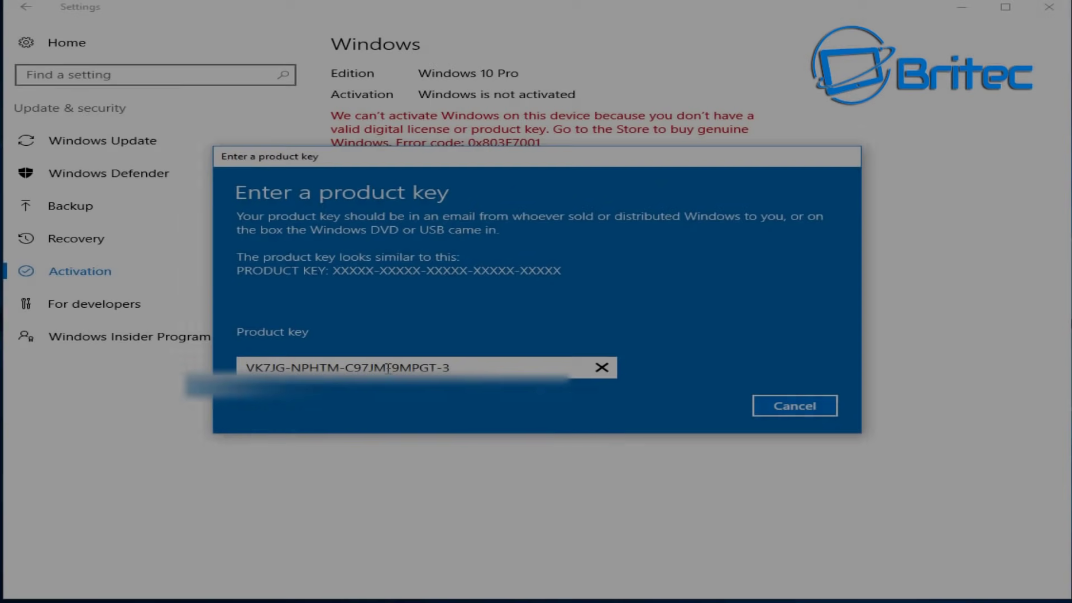
type("VK7JG-NPHTM-C97JM-9MPGT-3V")
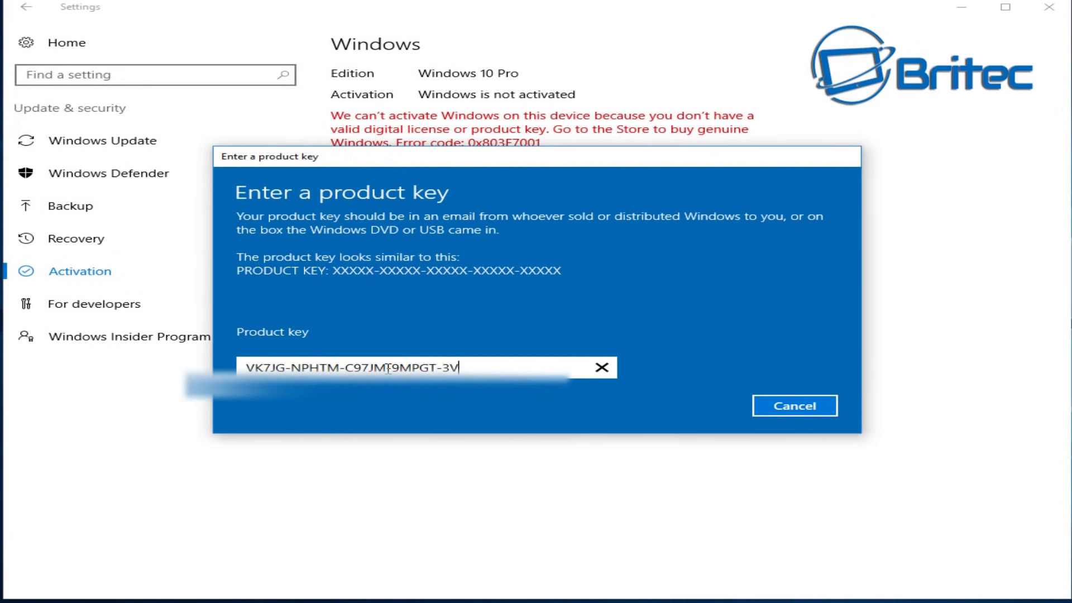
type("66T")
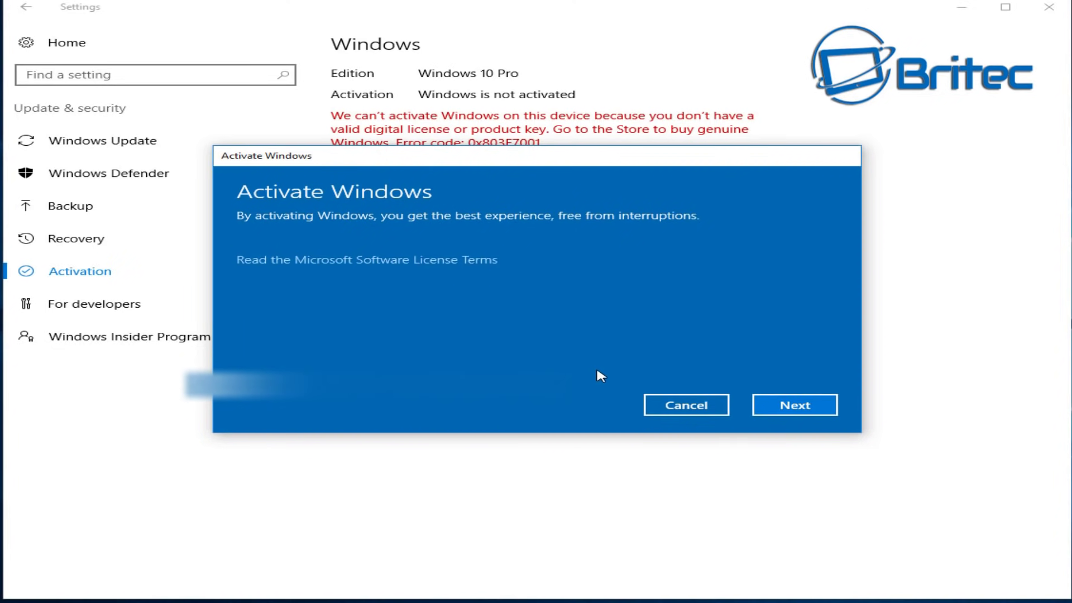
- Submit the key for activation and close the 0x80072ee7 failure message
left_click(807, 416)
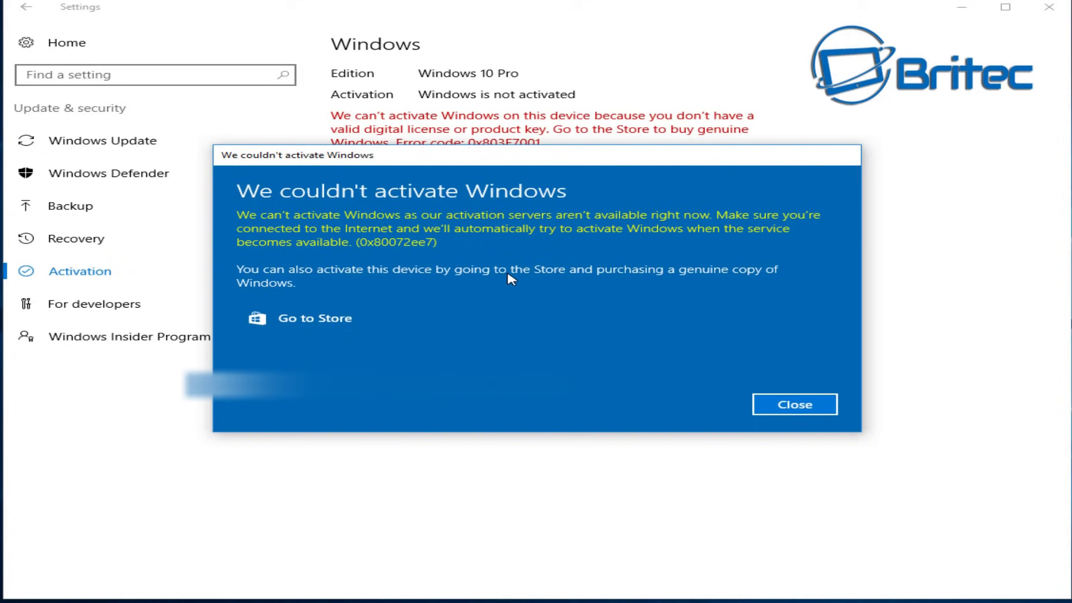
left_click(804, 412)
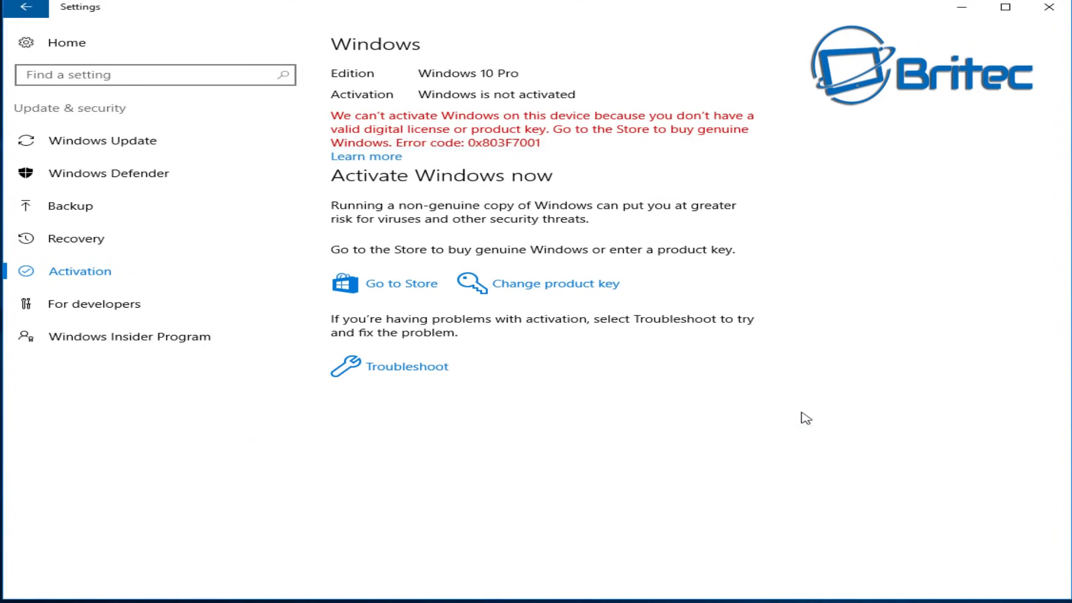
- Change the product key again, approve UAC, enter the genuine licence key and activate
left_click(561, 286)
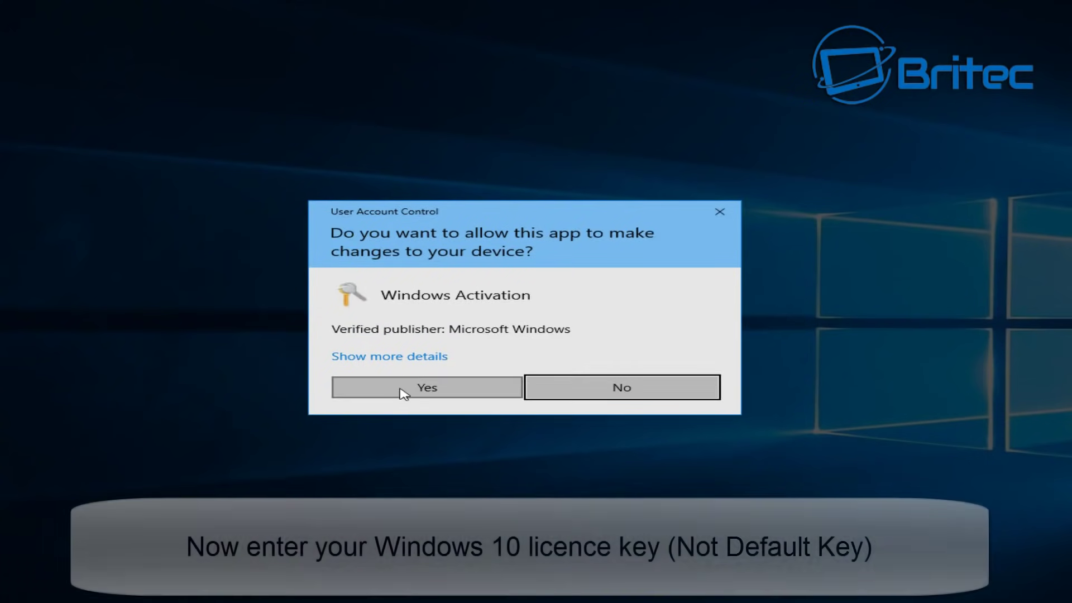
left_click(402, 391)
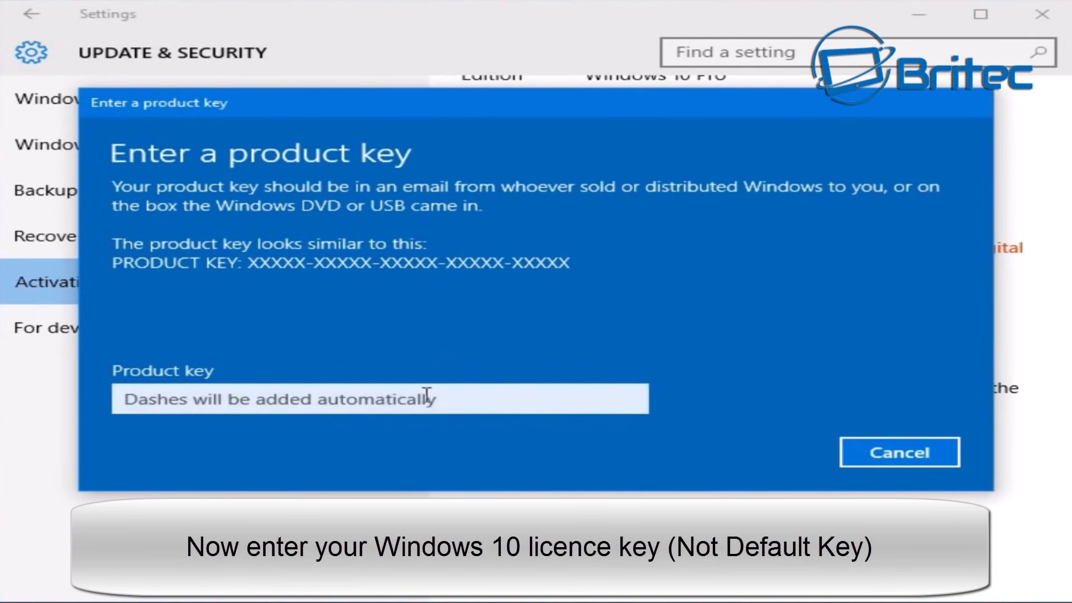
left_click(427, 394)
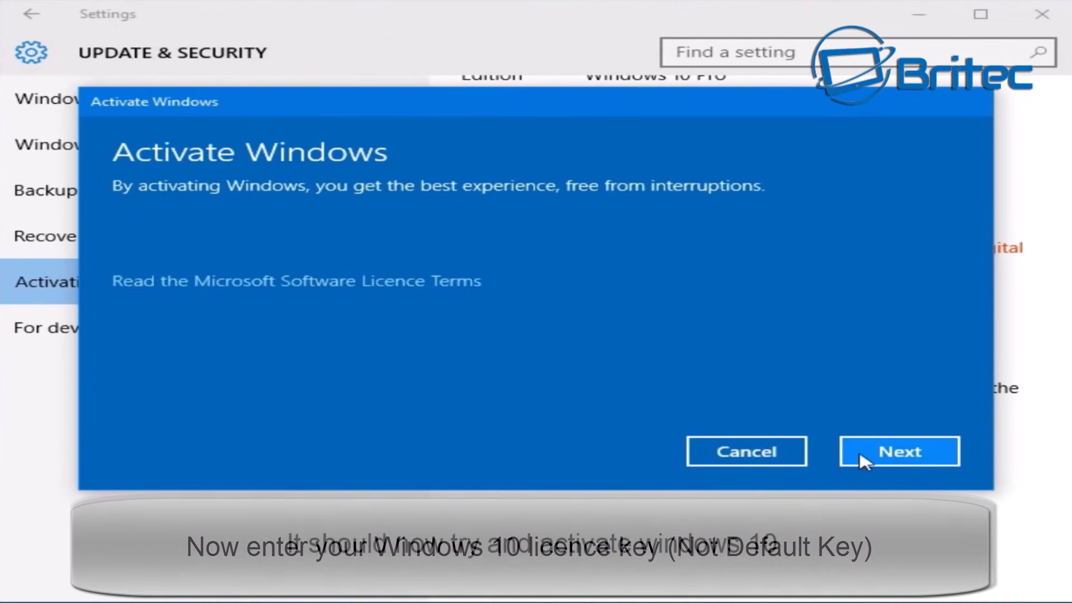
left_click(863, 453)
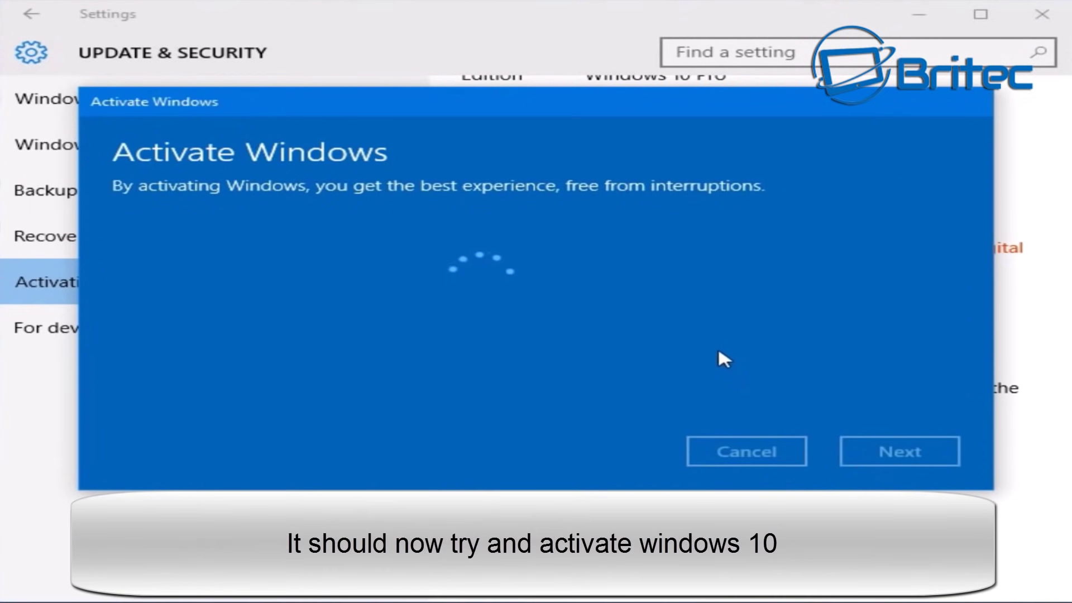